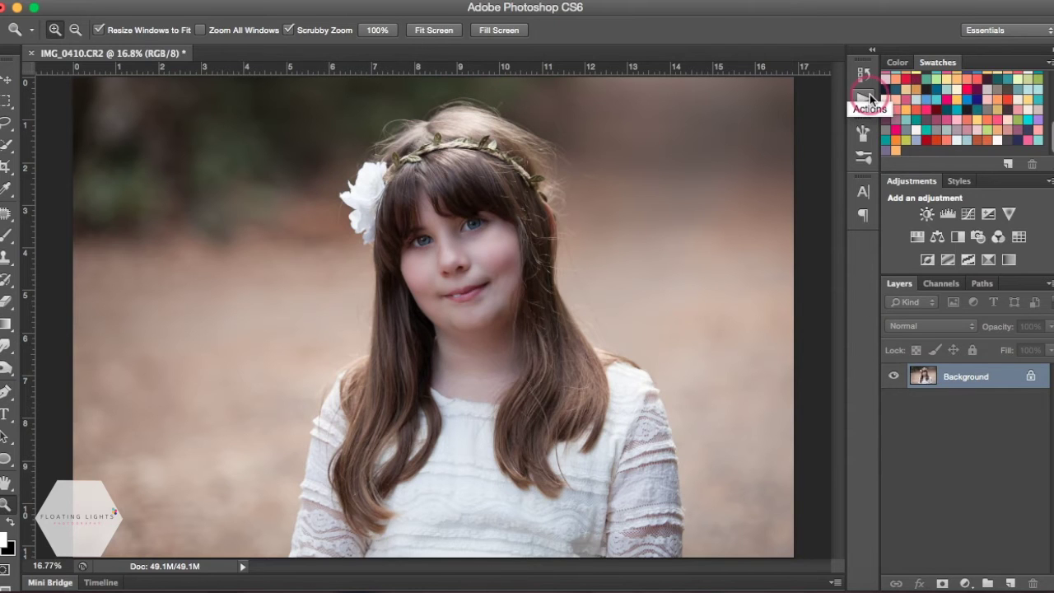
Run the Lemonade (Brighten & Lighten) action, adding a Lemonade group at 45% opacity
click(866, 98)
click(667, 212)
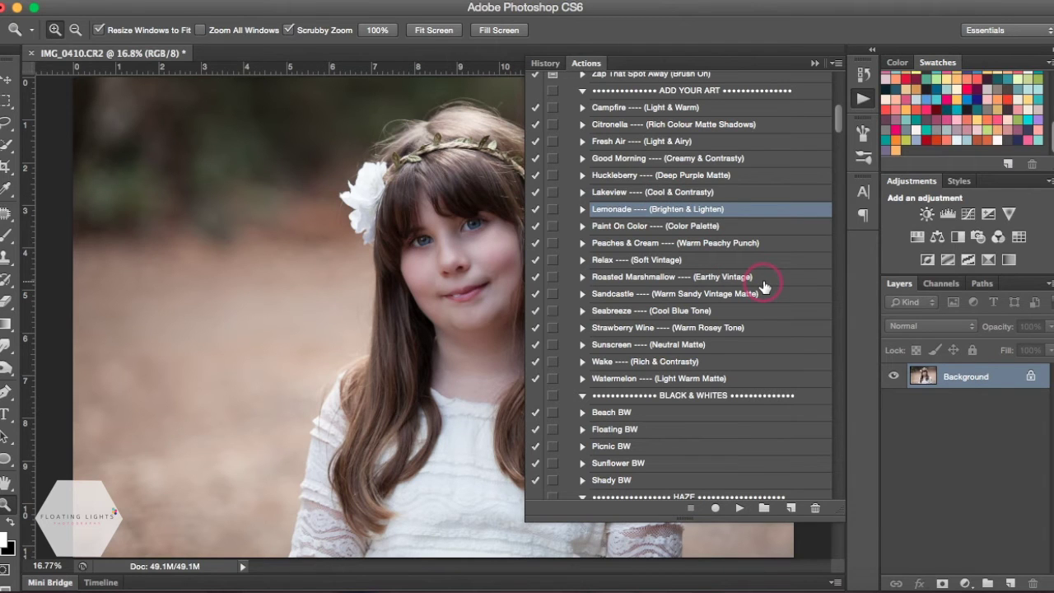
click(738, 510)
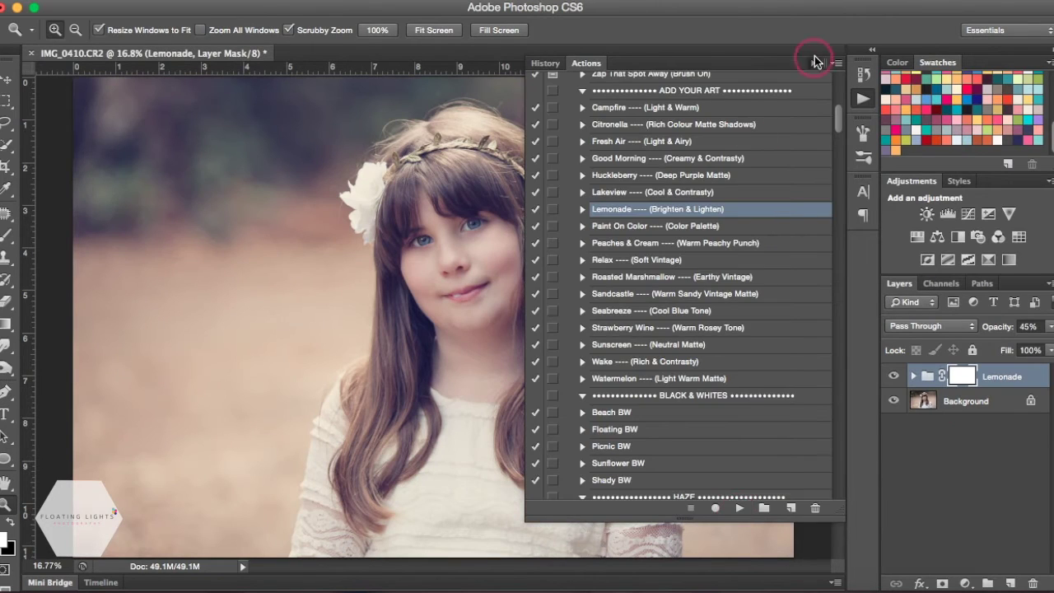
click(815, 63)
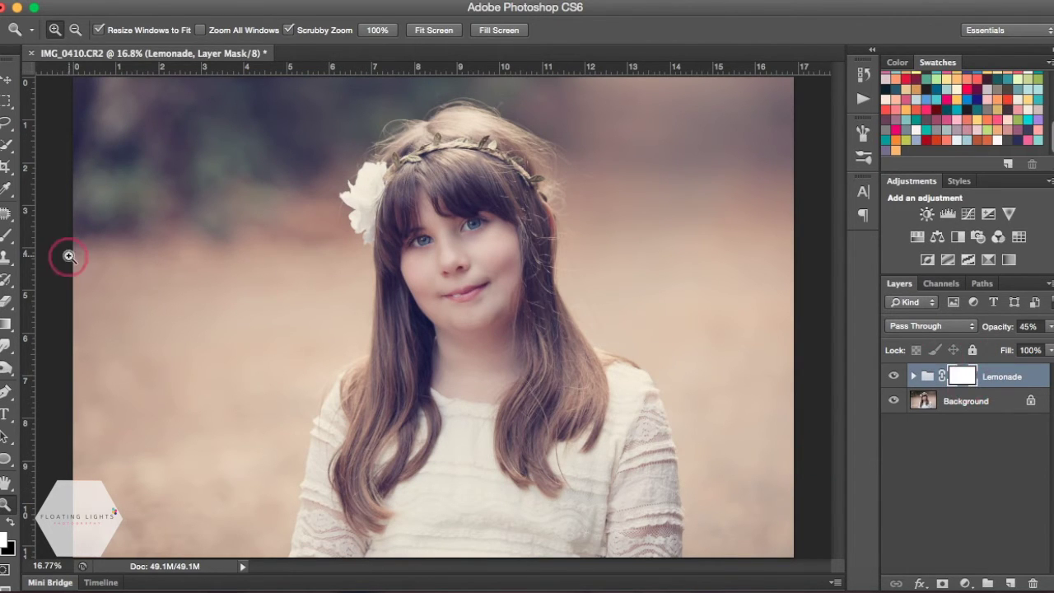
Paint black with an 800 px brush on the Lemonade group mask over the face and neck
click(7, 239)
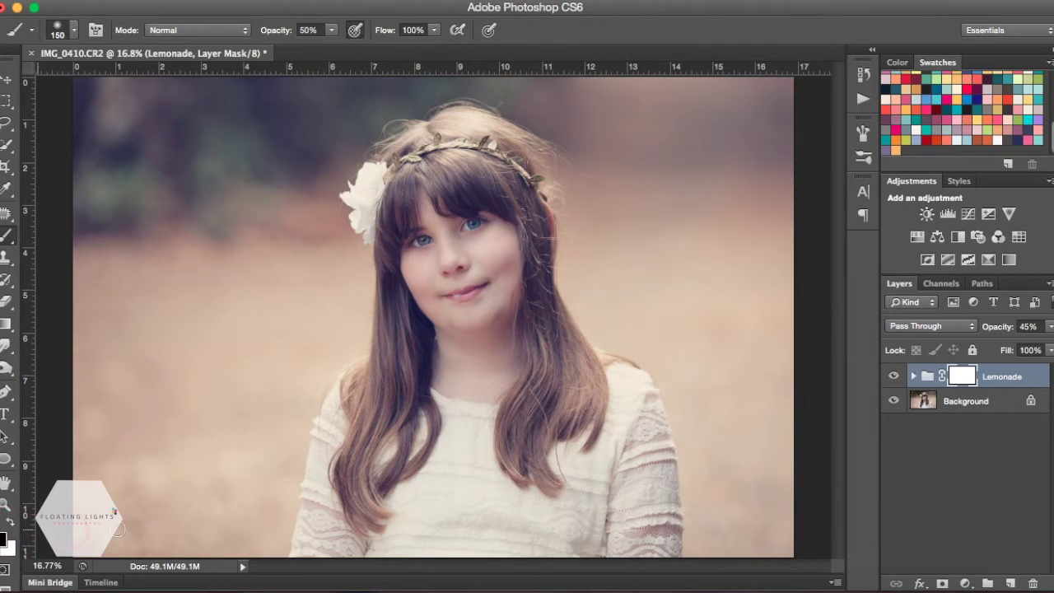
key(bracketright)
key(bracketright)
key(bracketright)
key(bracketright)
key(bracketright)
key(bracketright)
key(bracketright)
key(bracketright)
key(bracketright)
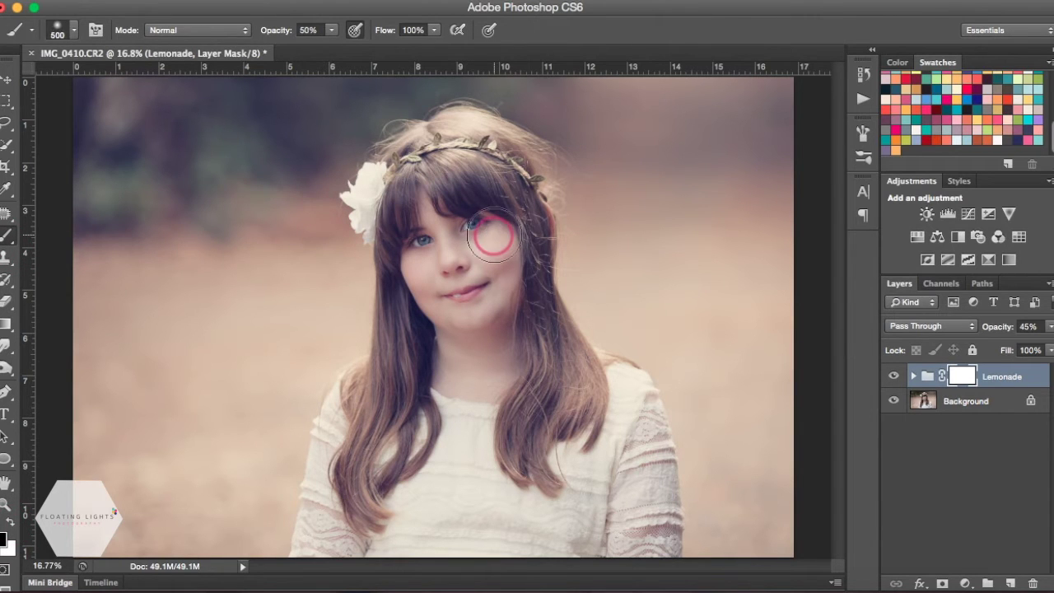
mouse_move(479, 198)
mouse_down()
mouse_move(440, 381)
mouse_move(424, 237)
mouse_move(502, 342)
mouse_move(496, 274)
mouse_move(527, 395)
mouse_move(529, 352)
mouse_move(626, 462)
mouse_move(625, 502)
mouse_move(589, 470)
mouse_move(480, 416)
mouse_move(408, 416)
mouse_move(364, 448)
mouse_move(334, 501)
mouse_move(363, 505)
mouse_move(416, 348)
mouse_move(442, 155)
mouse_move(526, 345)
mouse_move(548, 455)
mouse_move(535, 463)
mouse_move(448, 431)
mouse_move(419, 454)
mouse_move(485, 518)
mouse_up()
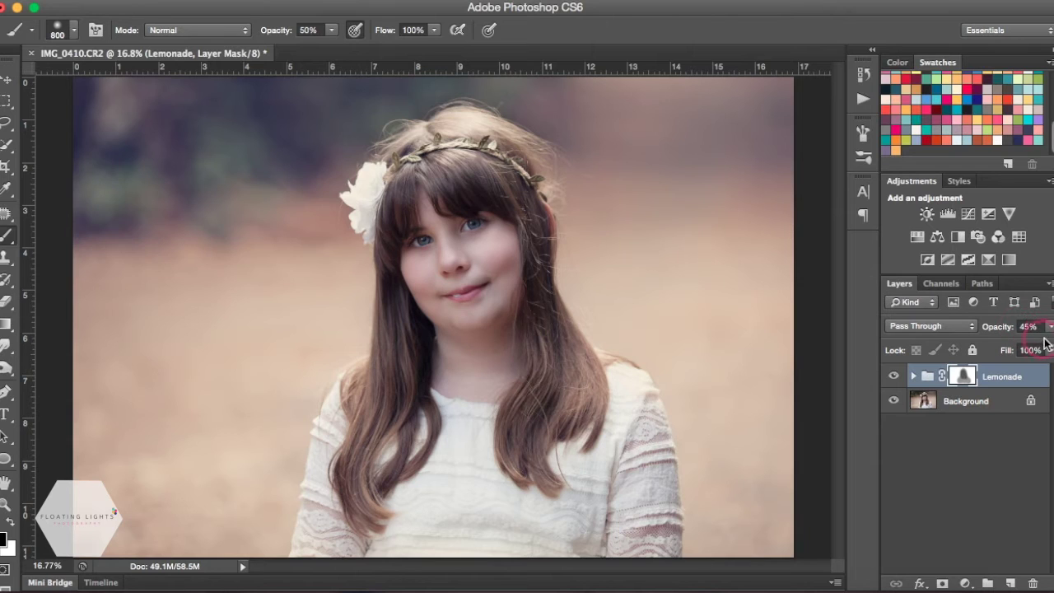
Raise the Lemonade group's opacity to 74% and expand it to list its adjustment layers
click(1006, 328)
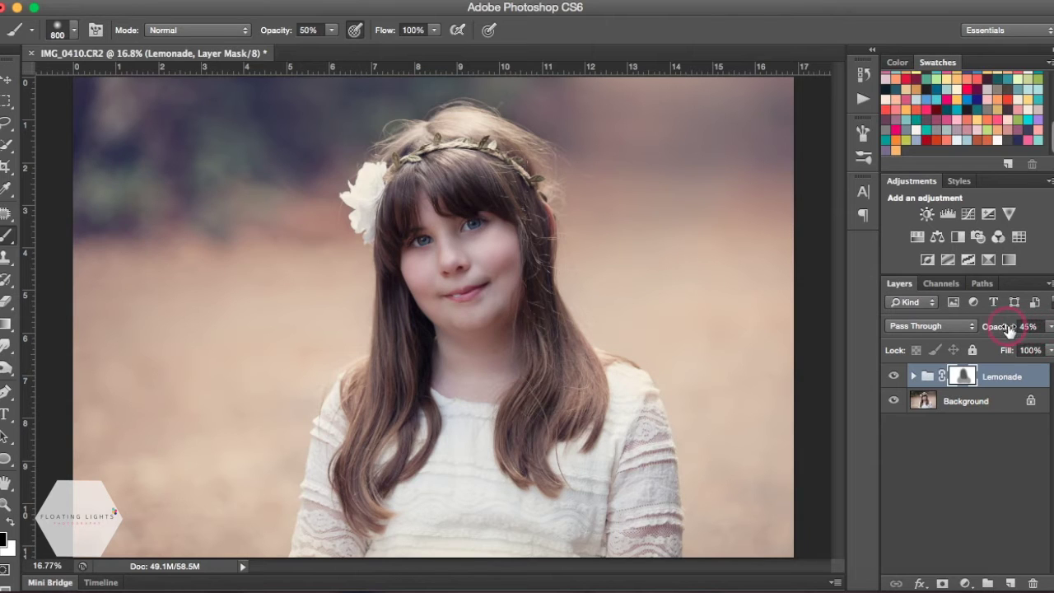
click(1050, 326)
mouse_move(1020, 352)
mouse_down()
mouse_move(993, 344)
mouse_move(1031, 345)
mouse_up()
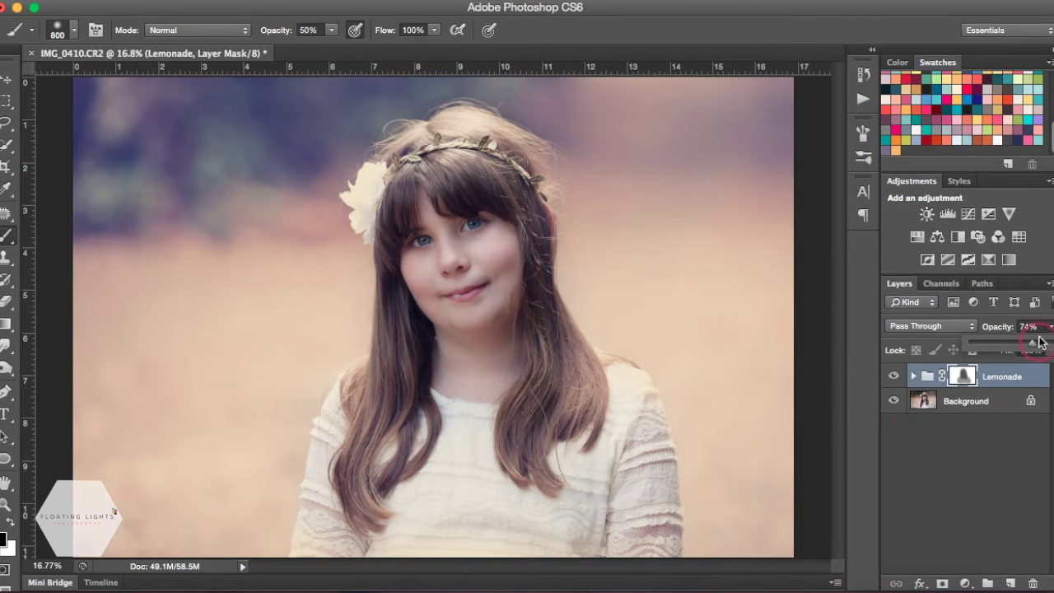
click(916, 377)
click(913, 377)
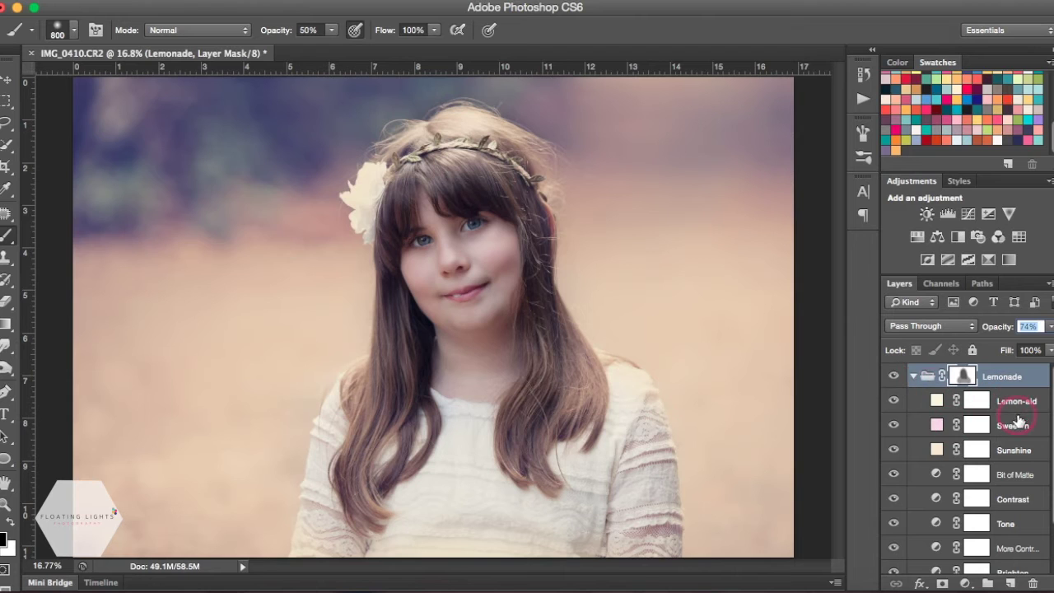
Target the Lemon-aid layer's mask and try a lower Lemon-aid opacity of 48%
scroll(1004, 459, down, 3)
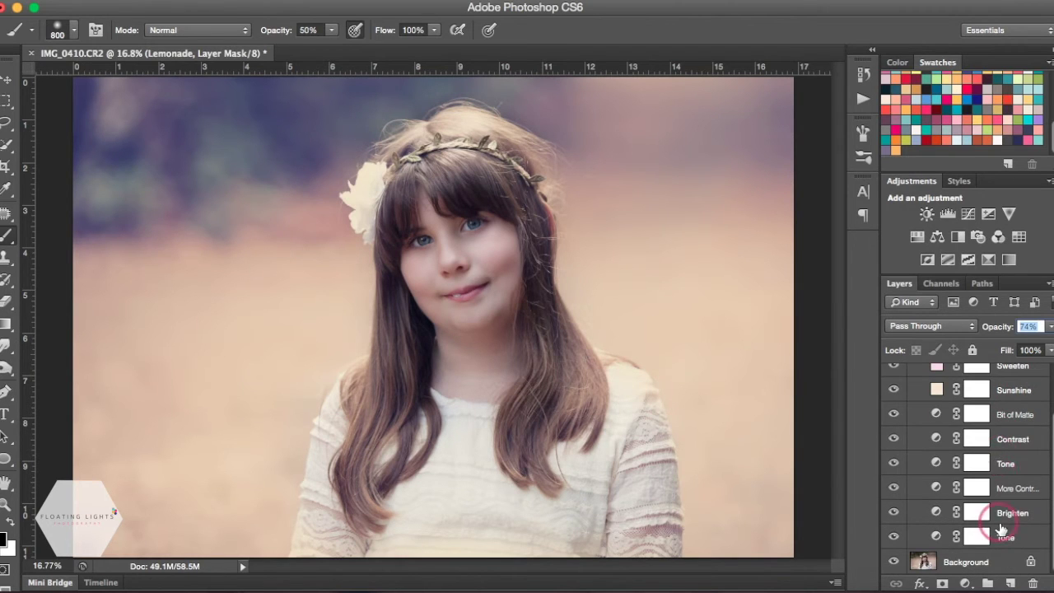
scroll(1003, 395, up, 3)
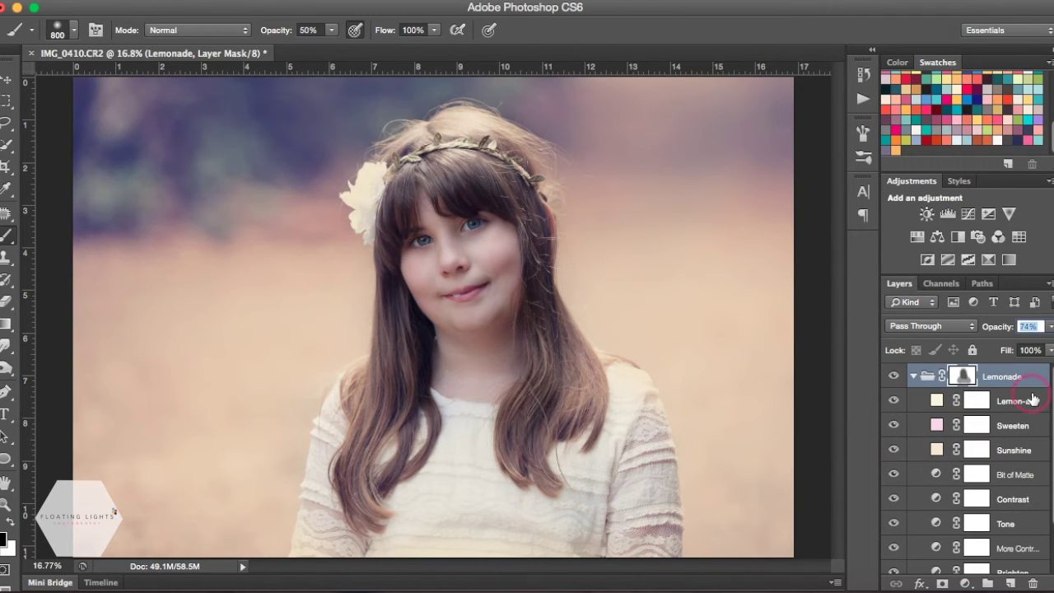
click(1030, 401)
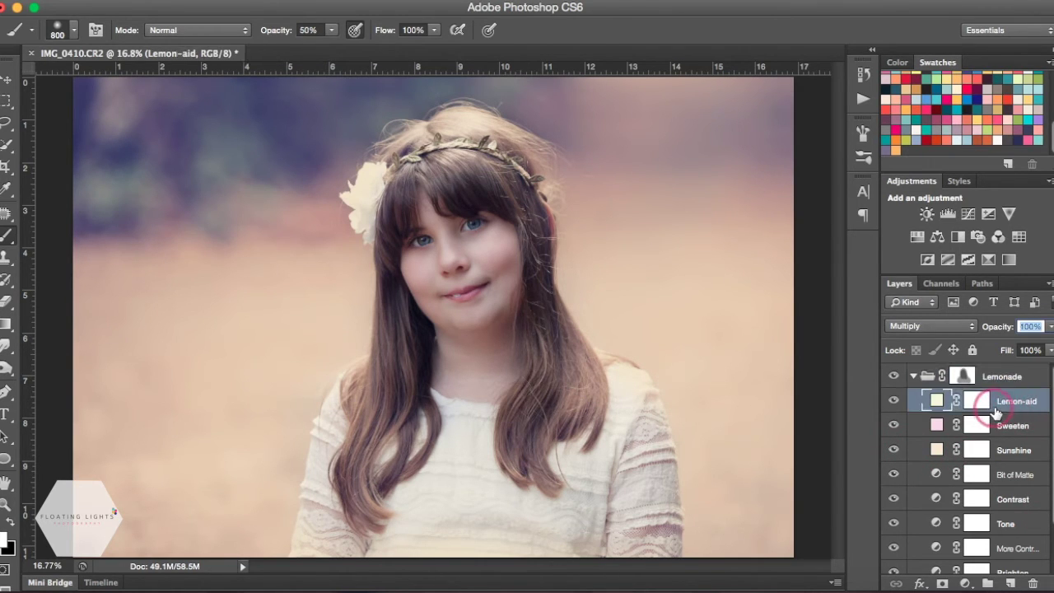
click(979, 402)
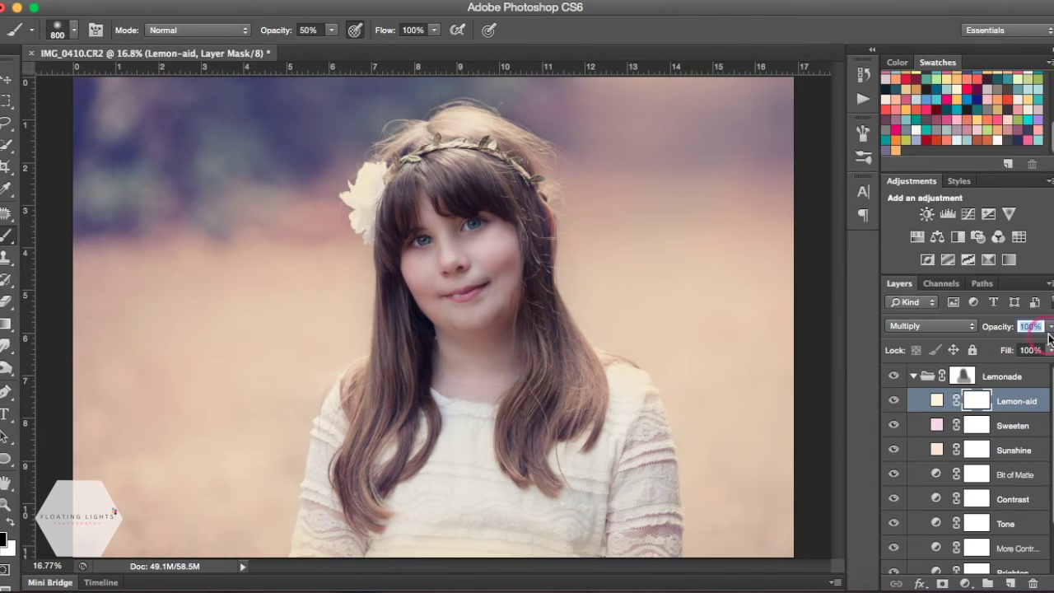
click(1051, 327)
mouse_move(1044, 330)
mouse_down()
mouse_move(953, 393)
mouse_move(976, 407)
mouse_move(964, 406)
mouse_move(1020, 371)
mouse_move(1010, 346)
mouse_move(1051, 337)
mouse_up()
Compare the look with Lemon-aid, Sweeten and Sunshine each switched off and back on, then select Contrast
click(887, 400)
click(893, 402)
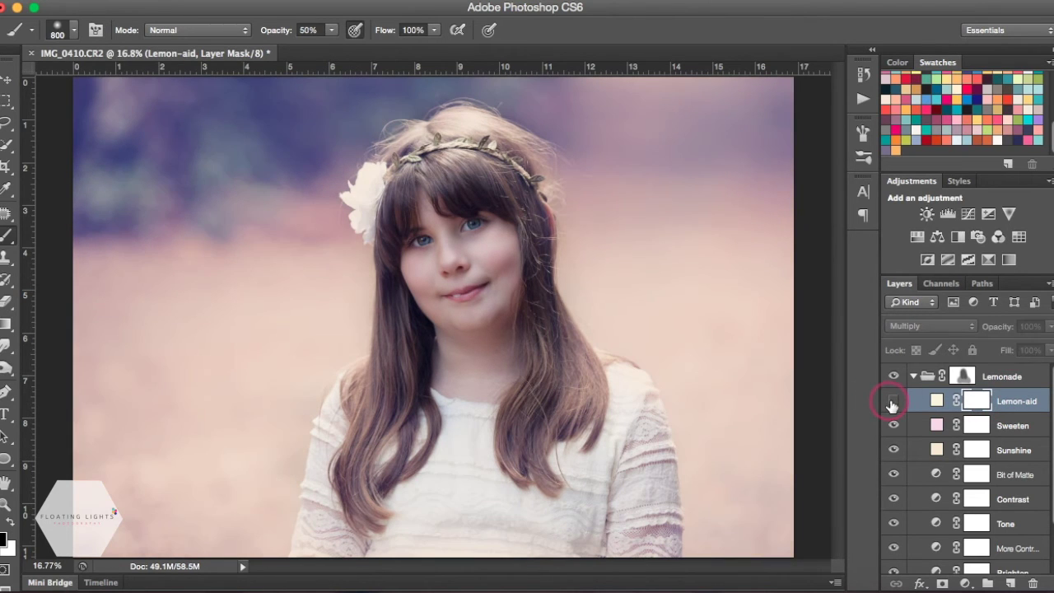
click(893, 402)
click(894, 426)
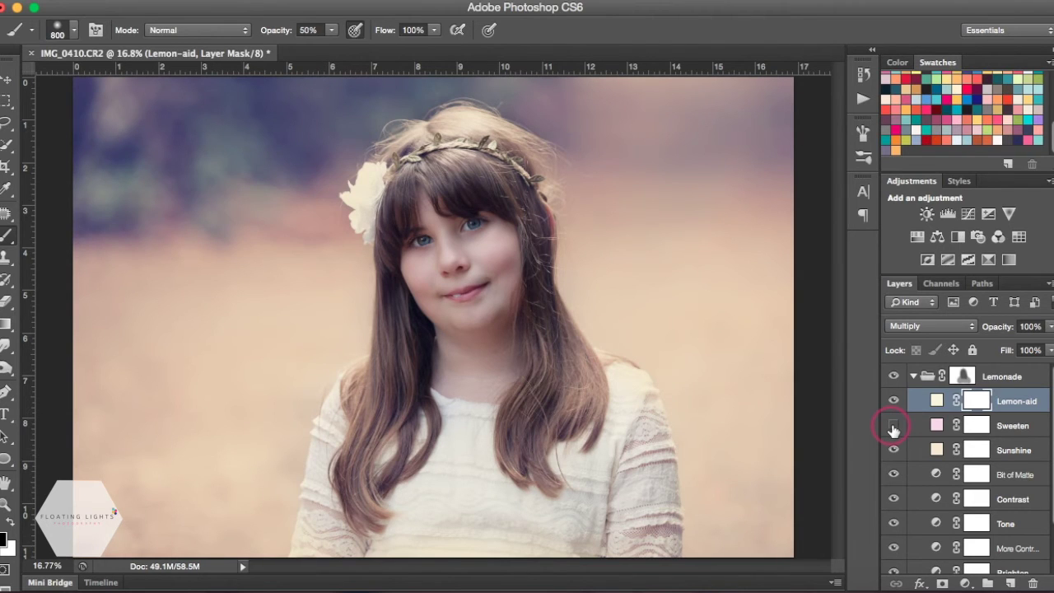
click(893, 426)
click(892, 450)
click(892, 450)
scroll(974, 508, down, 3)
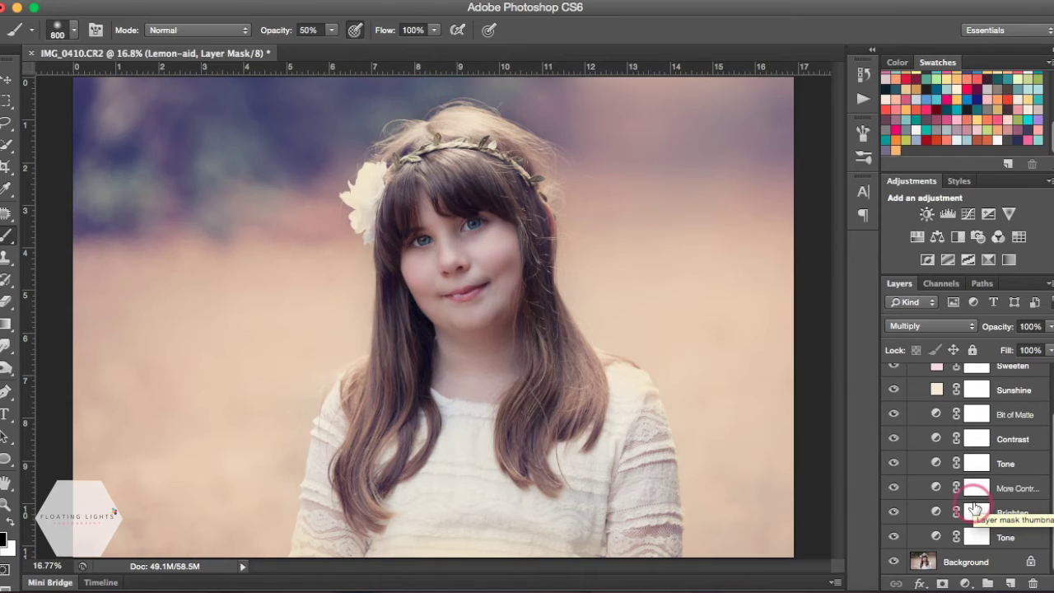
scroll(974, 509, up, 3)
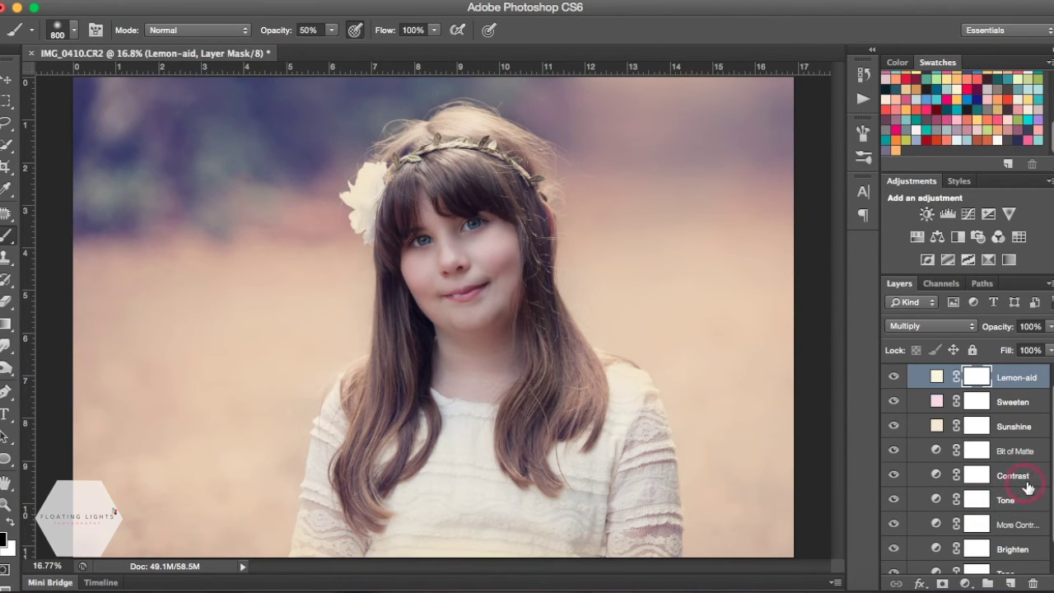
click(1018, 476)
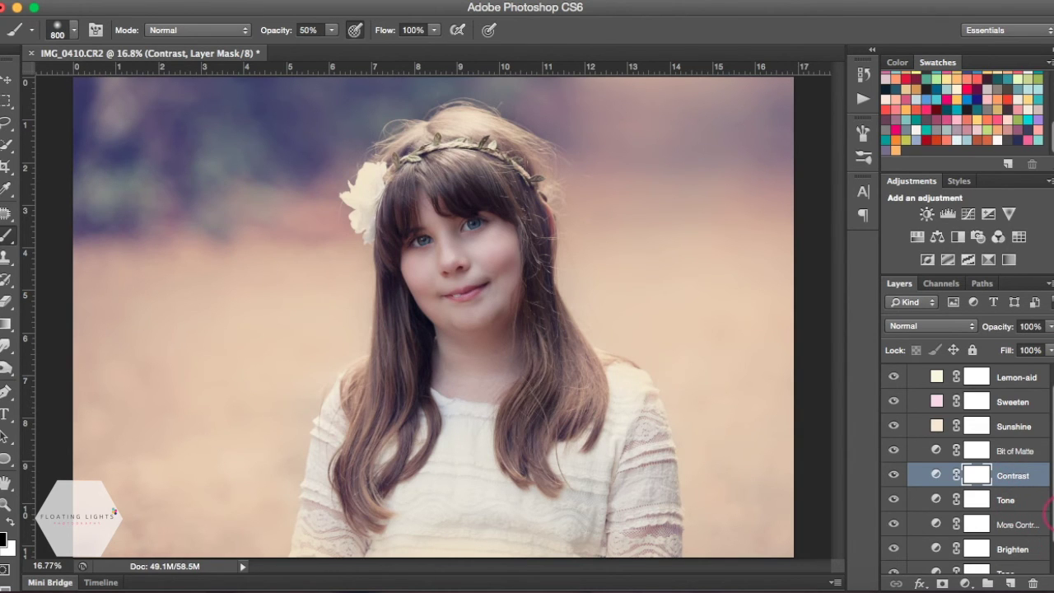
Duplicate the Contrast layer and compare the image with the Contrast copy hidden and shown
key(super+j)
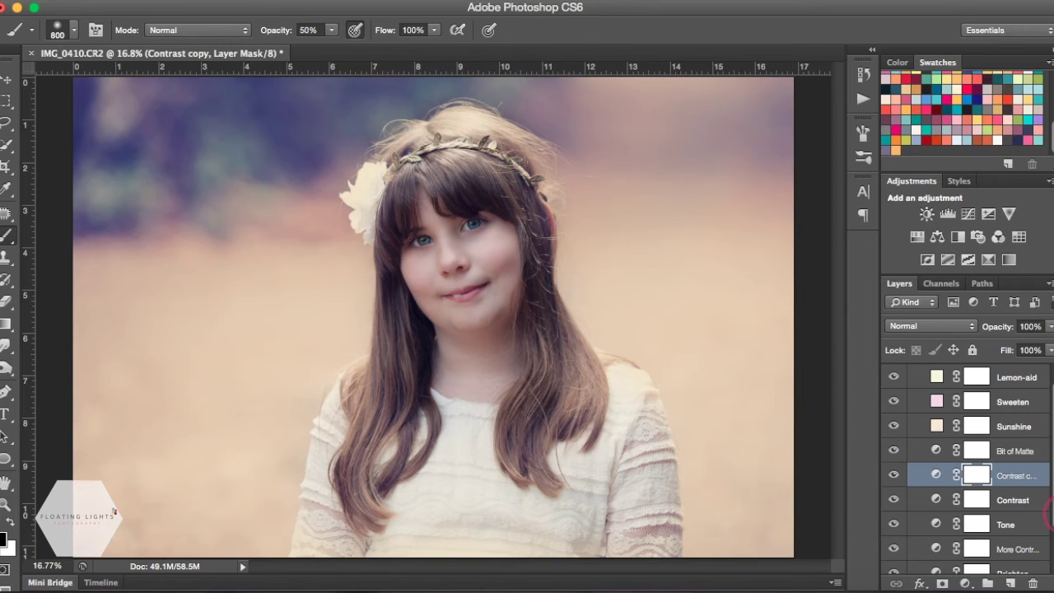
click(895, 474)
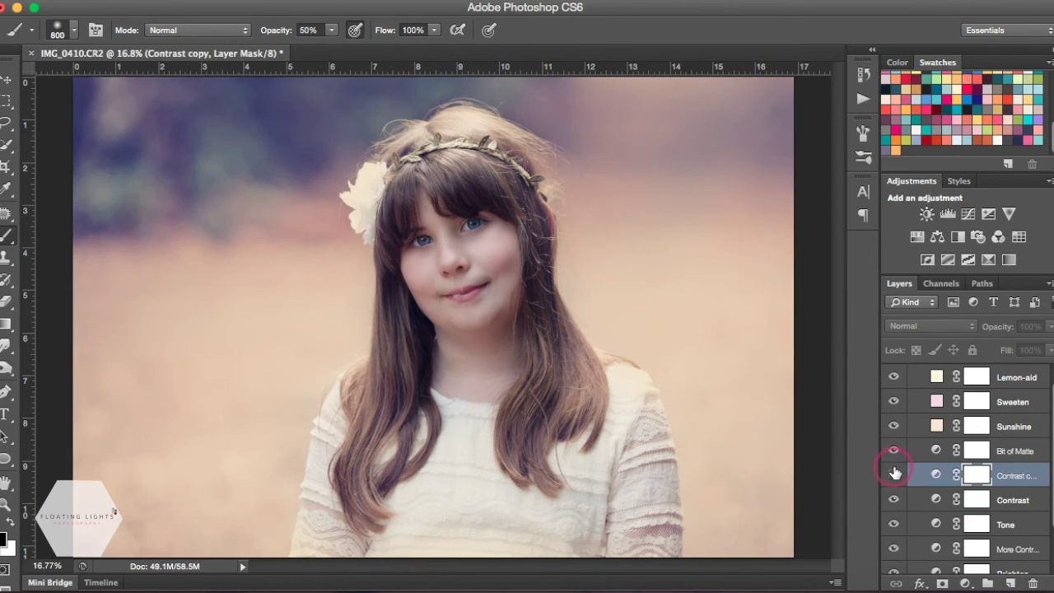
click(895, 474)
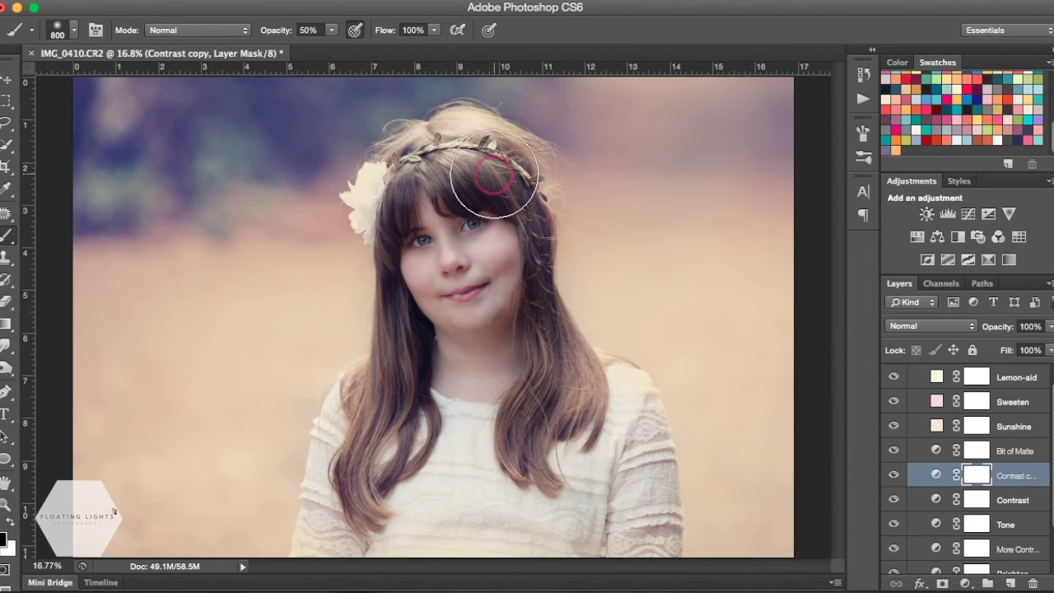
click(1021, 478)
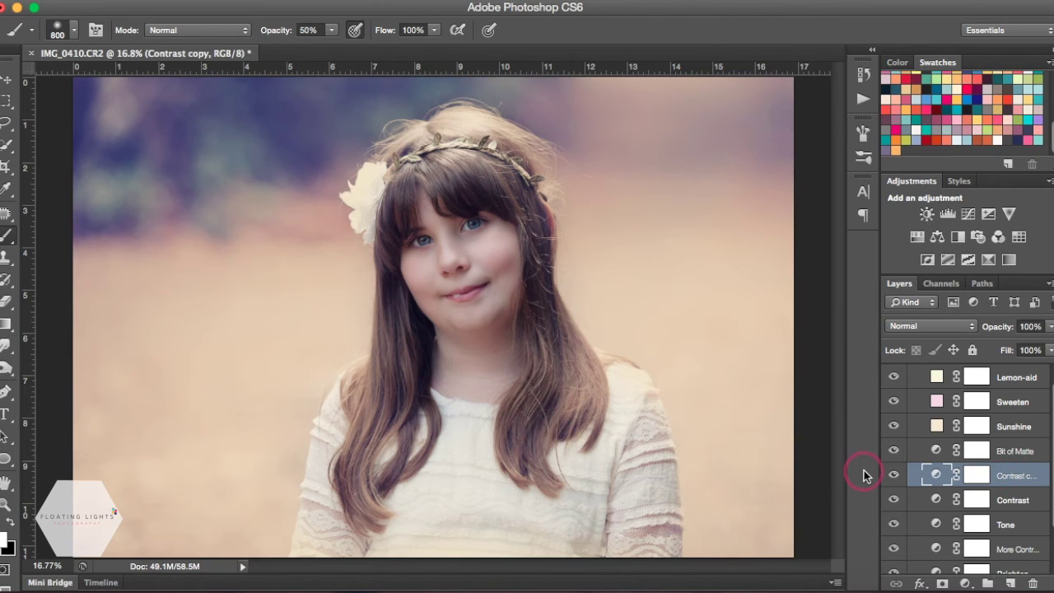
click(893, 476)
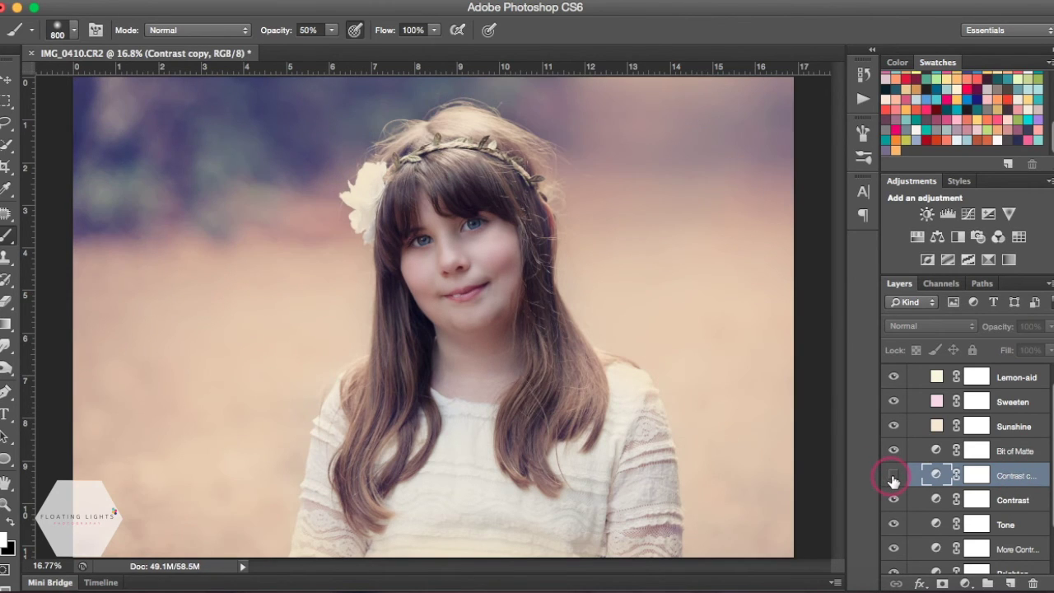
click(893, 477)
scroll(947, 494, down, 3)
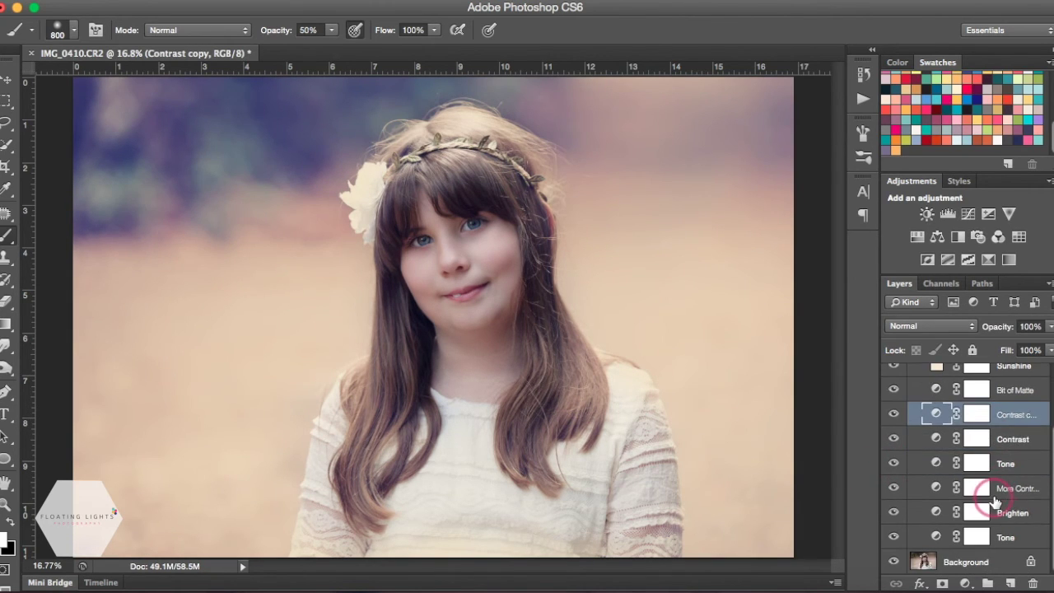
Duplicate the Brighten layer, set the copy to 41% opacity, and collapse the Lemonade group
click(1009, 516)
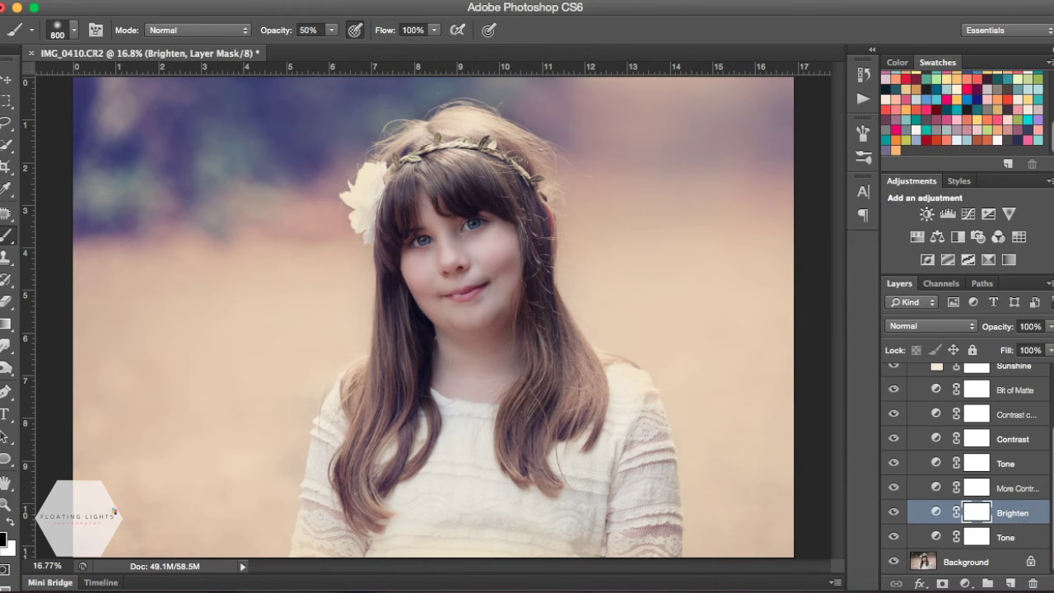
key(super+j)
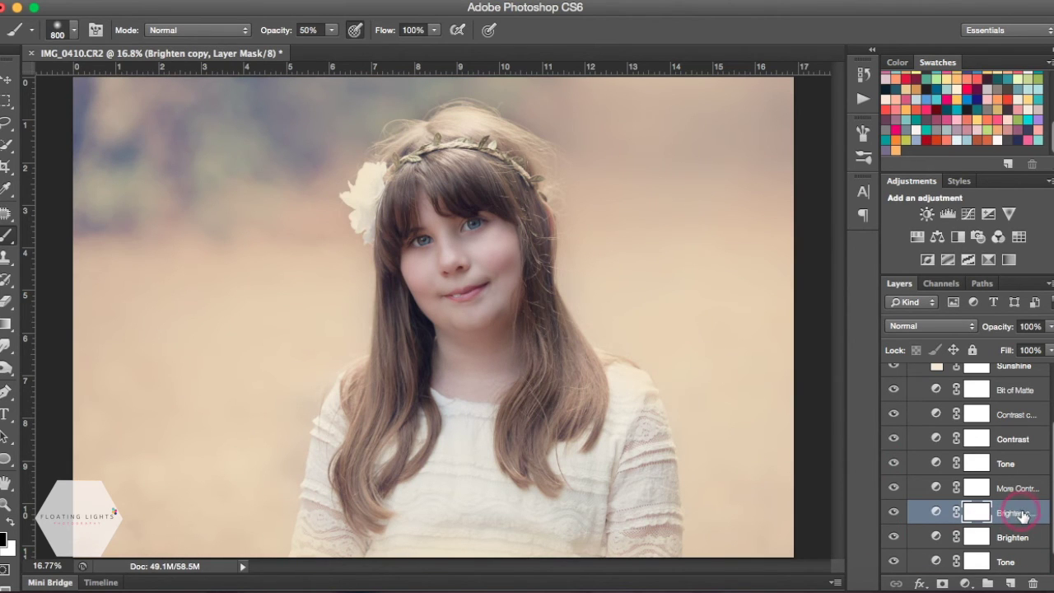
drag(1048, 327, 1004, 337)
scroll(956, 387, up, 4)
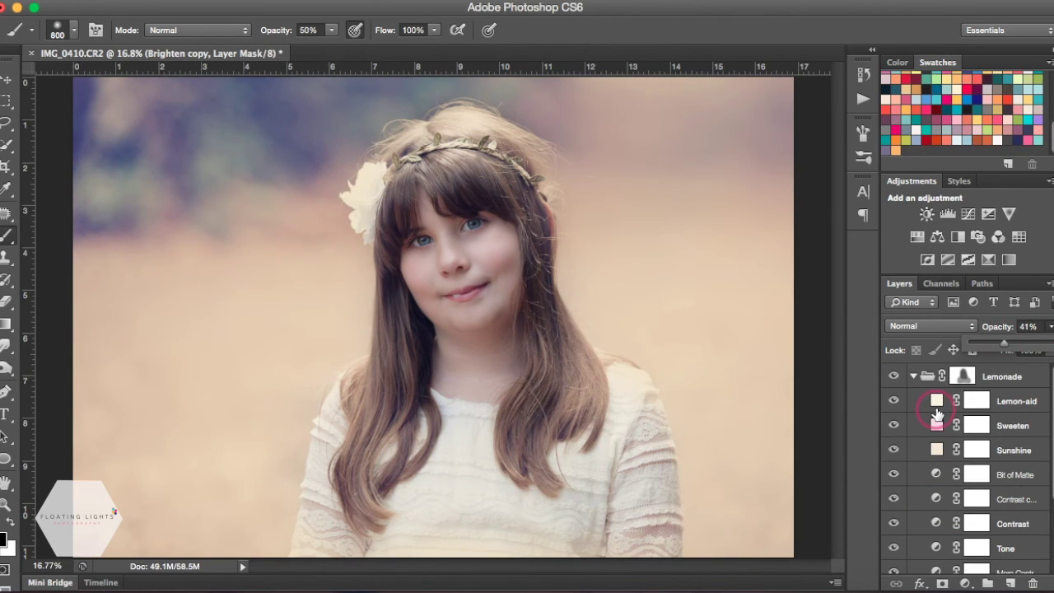
click(914, 377)
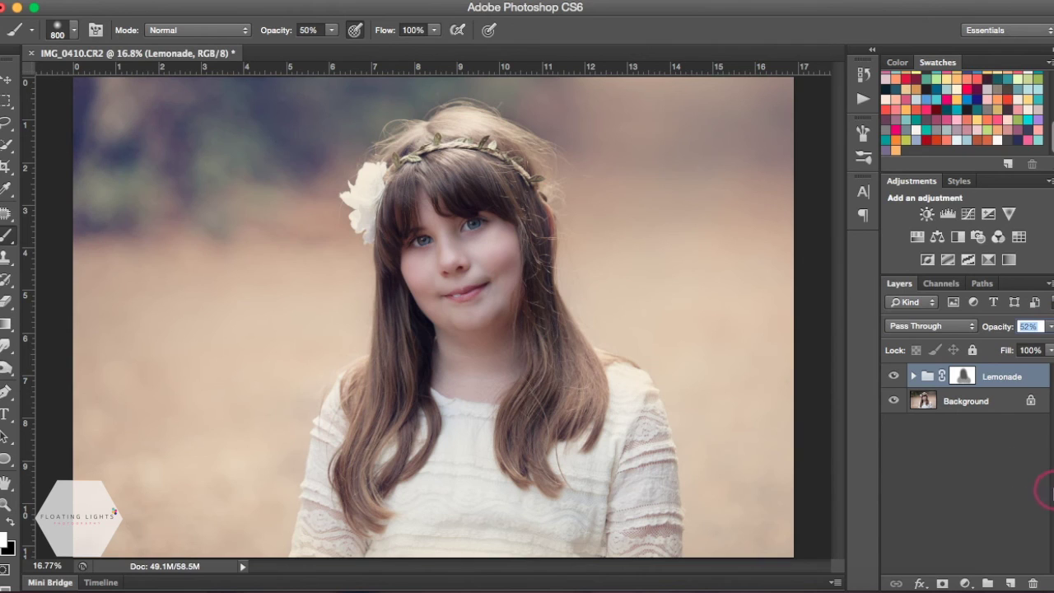
click(991, 452)
click(944, 378)
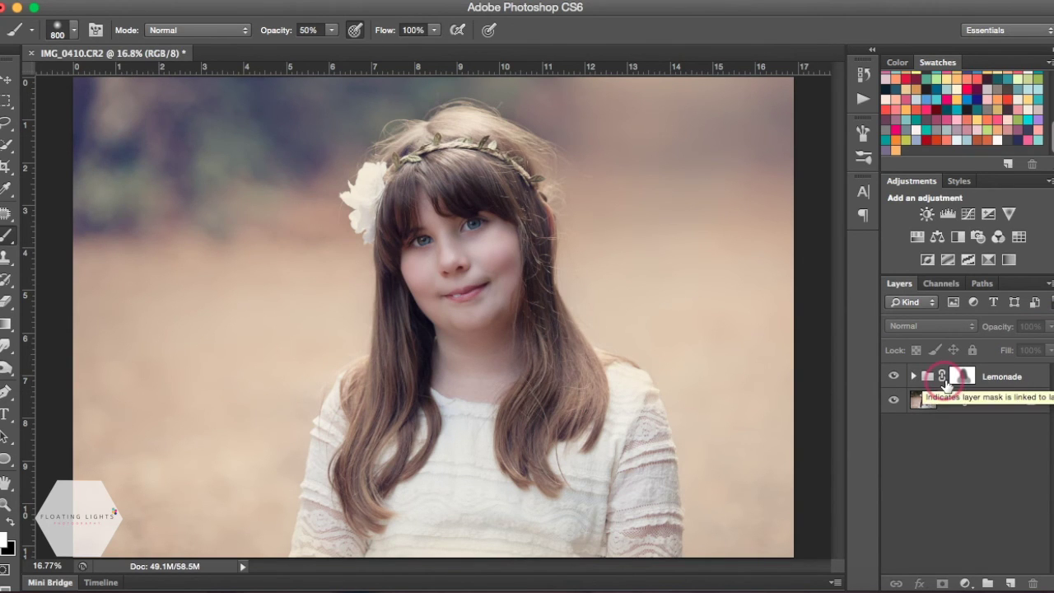
click(912, 376)
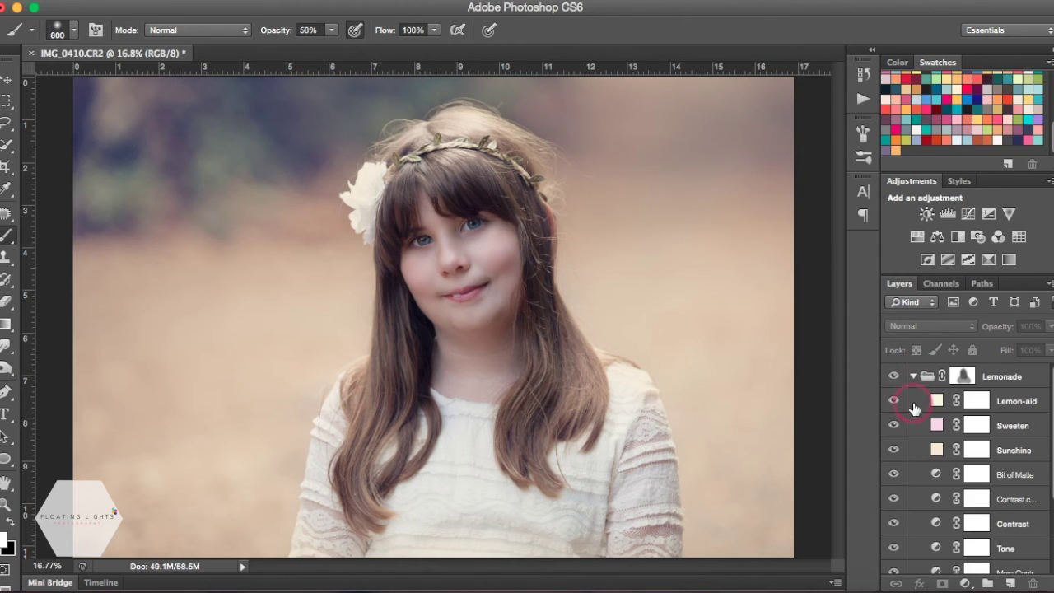
click(1052, 515)
click(913, 376)
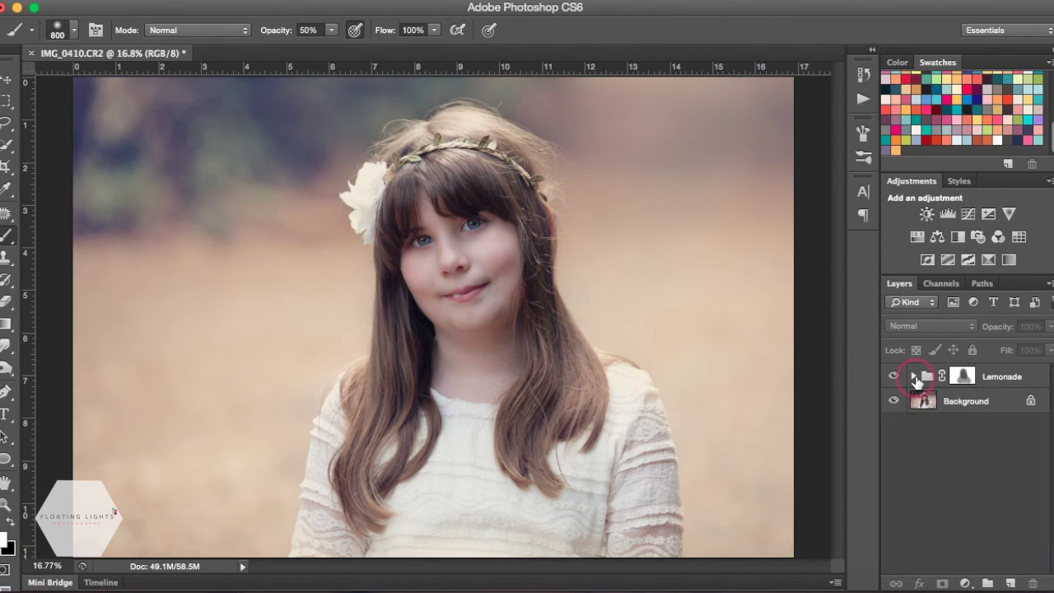